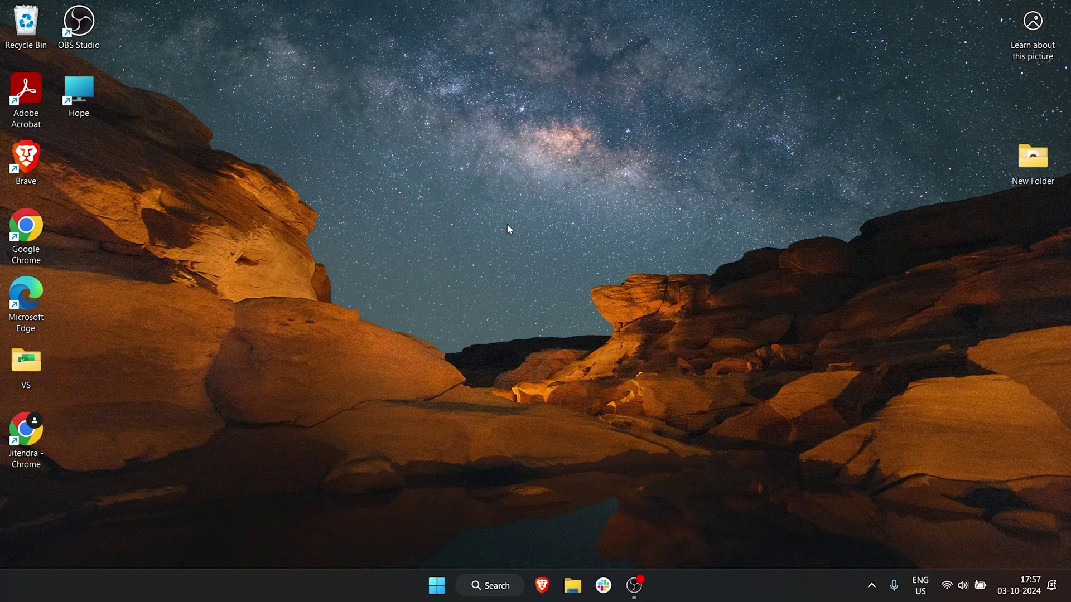
# Step: Search the Start menu for 'control' so Control Panel shows as the best match
pyautogui.press('super')
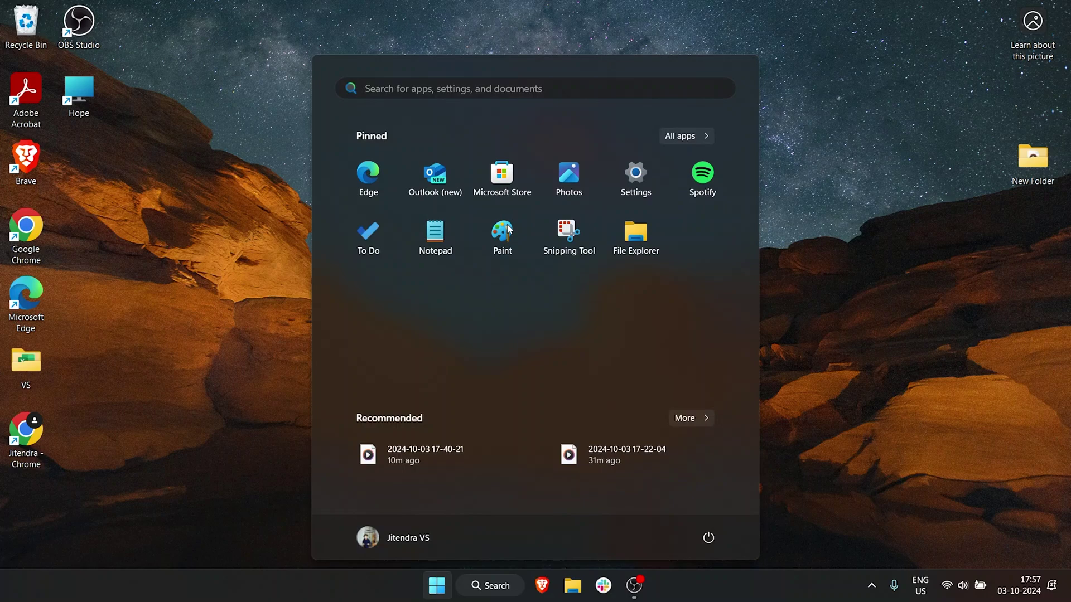
pyautogui.write('control')
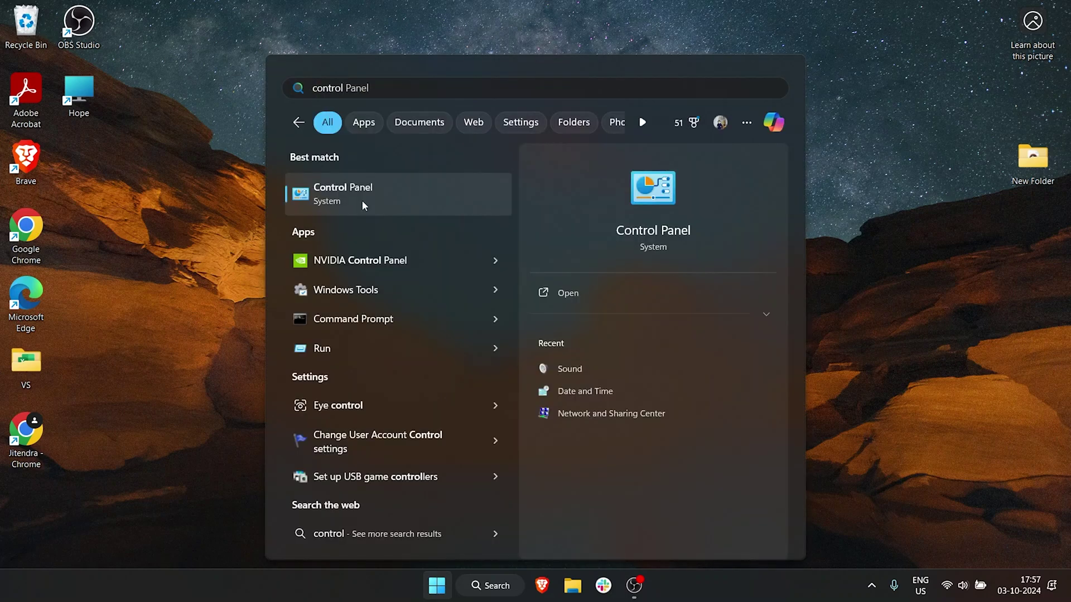
# Step: Launch Control Panel and go to Hardware and Sound > Power Options
pyautogui.click(363, 200)
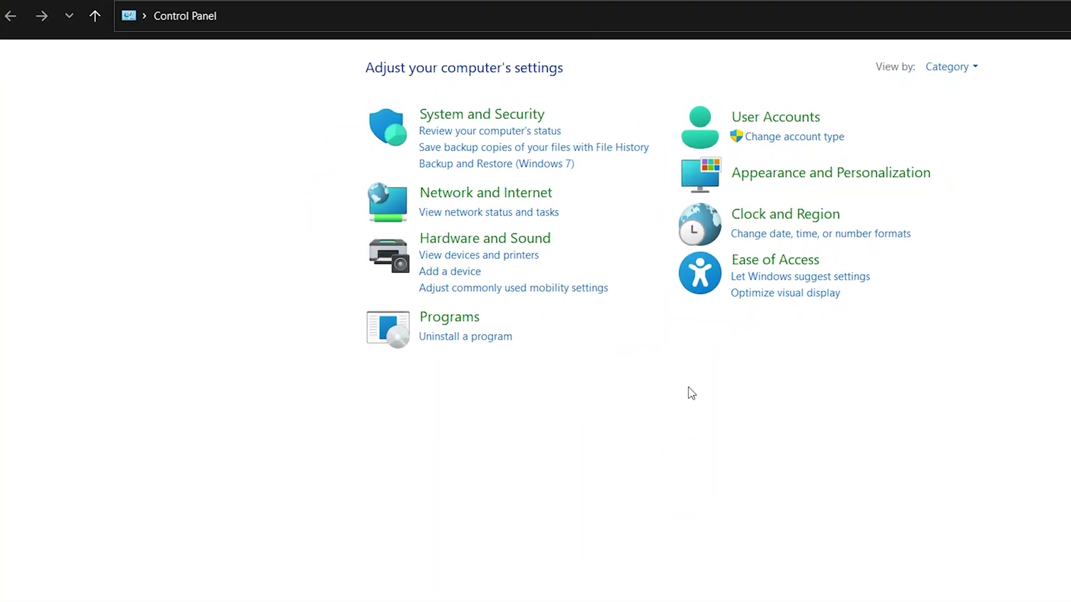
pyautogui.click(453, 240)
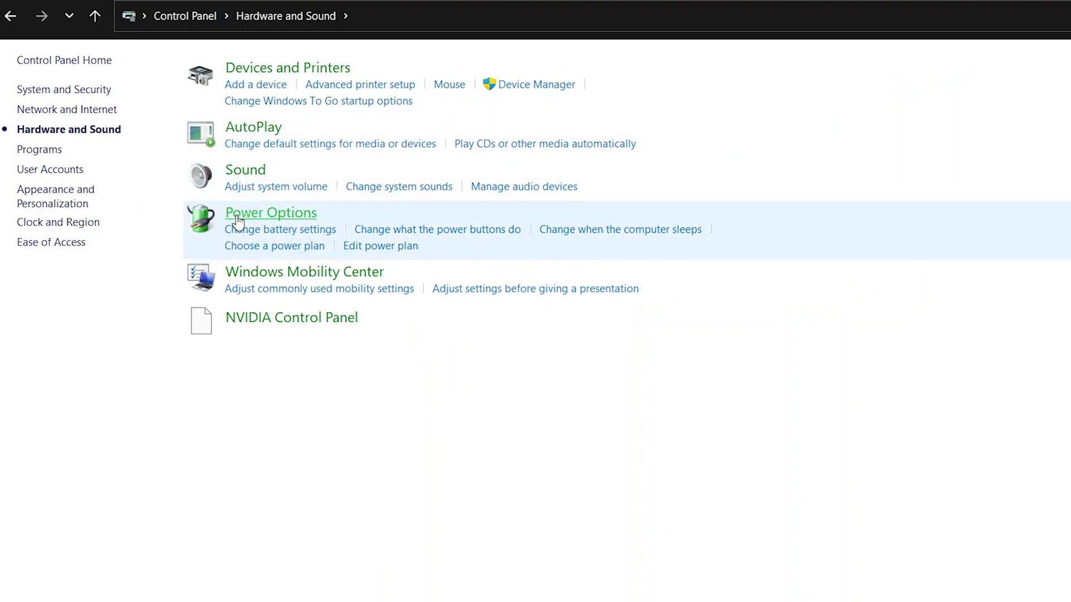
pyautogui.click(256, 214)
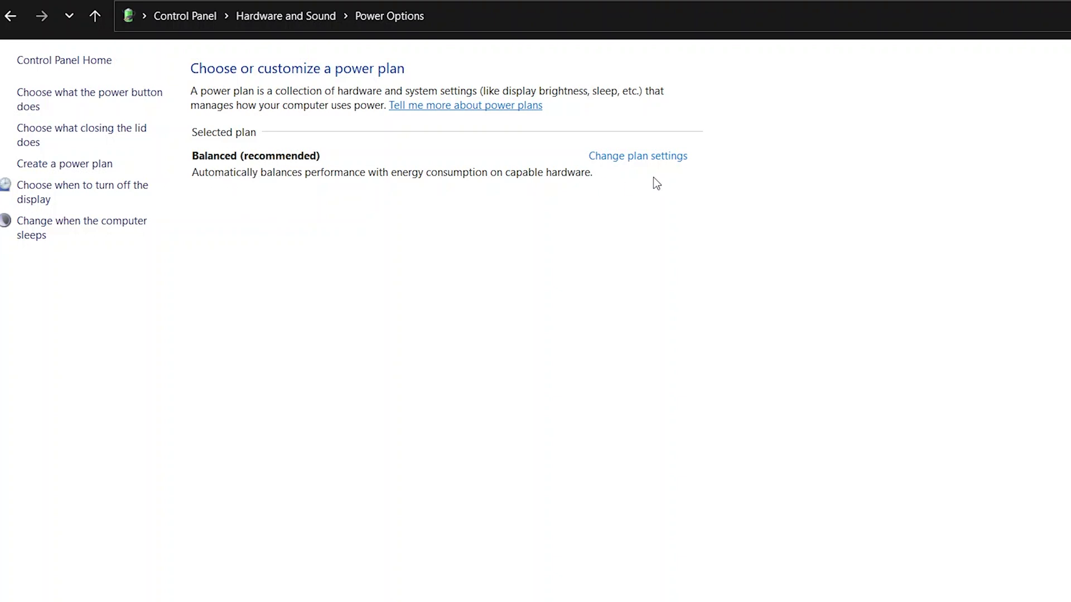
# Step: In the Balanced plan, set on-battery display-off to 1 minute and sleep to 2 minutes
pyautogui.click(666, 158)
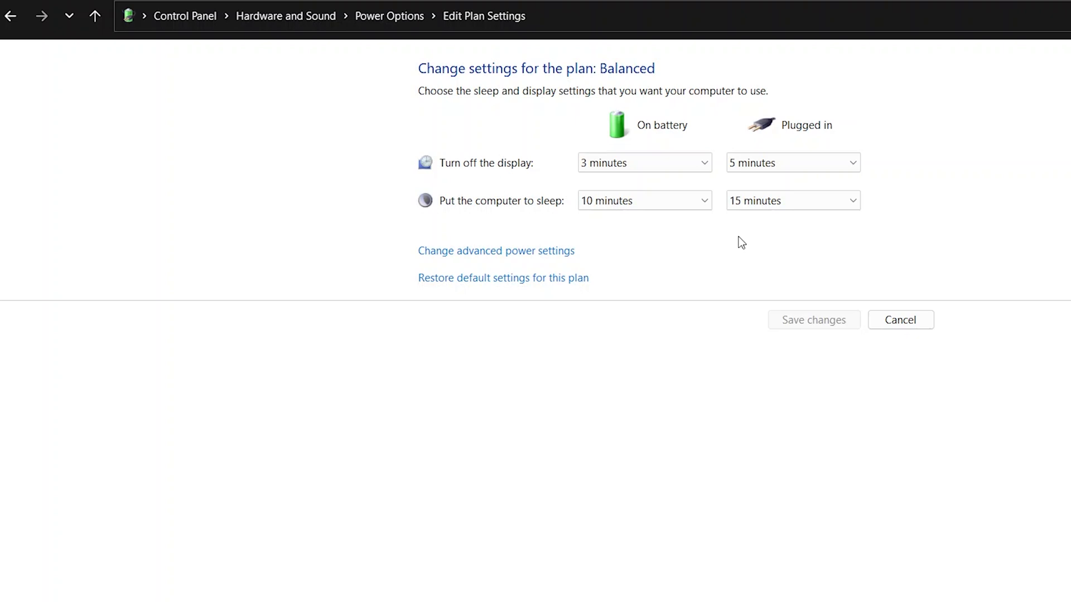
pyautogui.click(647, 163)
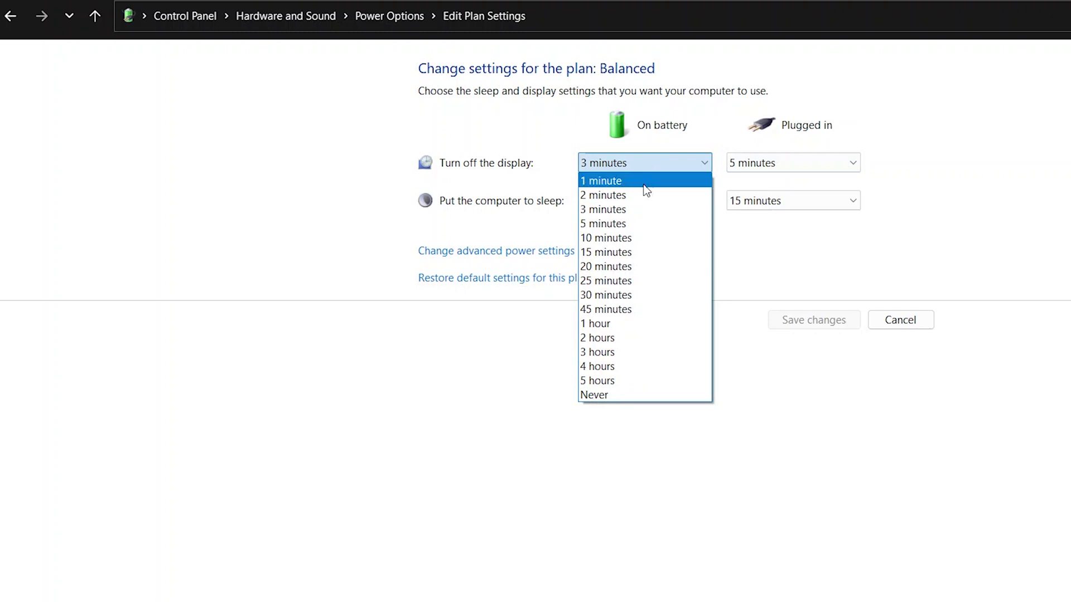
pyautogui.click(642, 182)
pyautogui.click(665, 202)
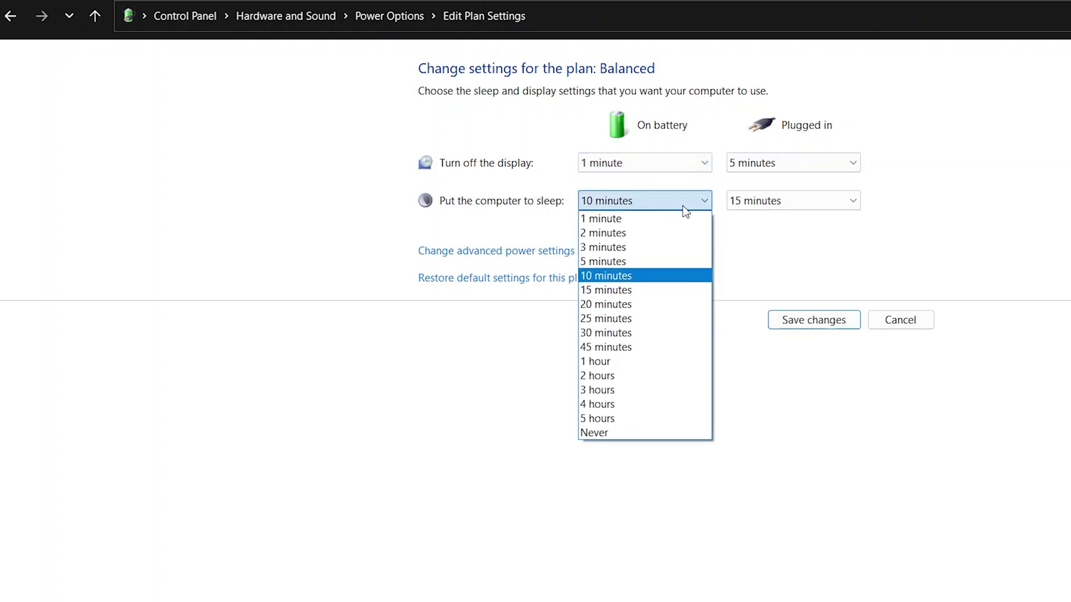
pyautogui.click(663, 232)
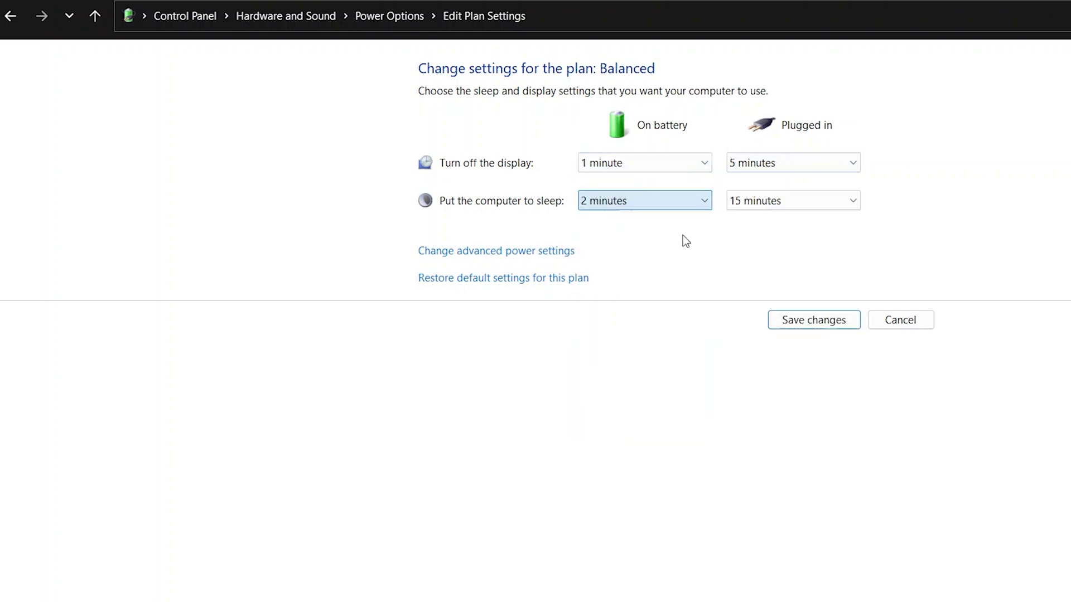
# Step: Save the plan timings, then set the on-battery power button action to Hibernate
pyautogui.click(824, 328)
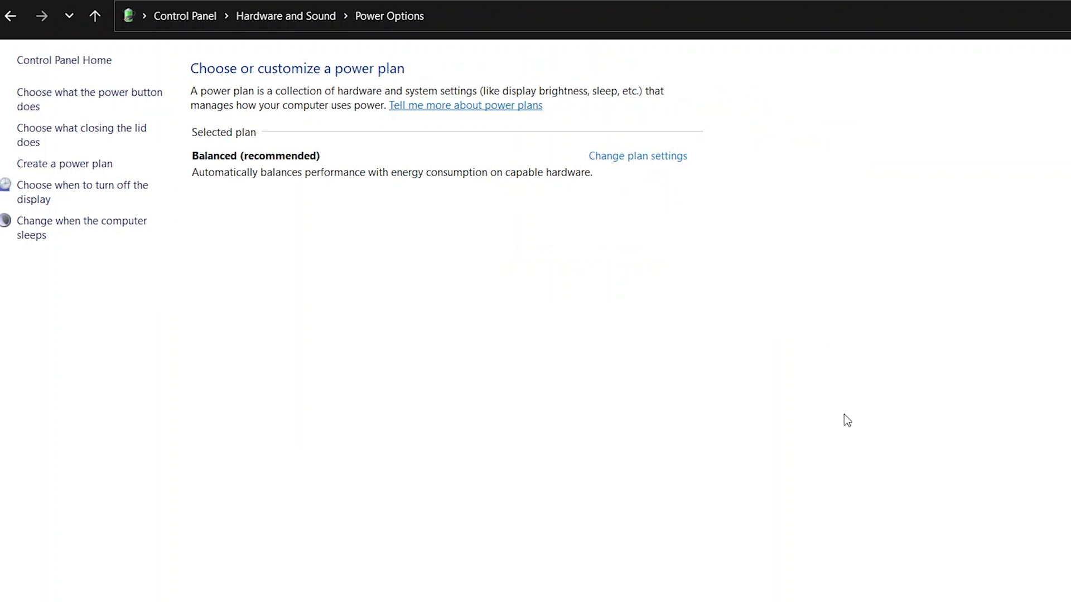
pyautogui.click(63, 108)
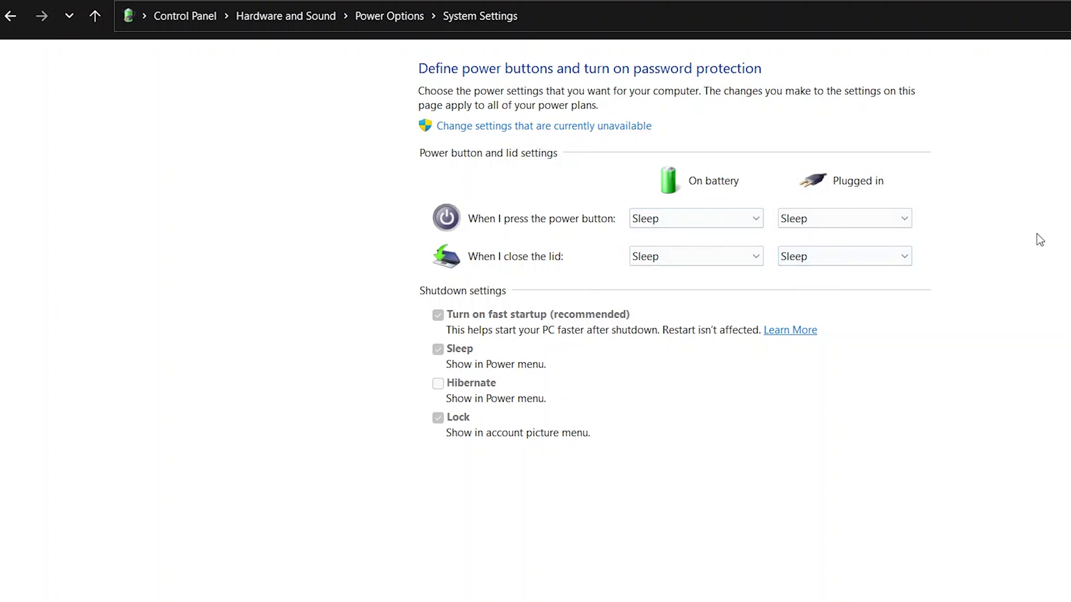
pyautogui.click(755, 224)
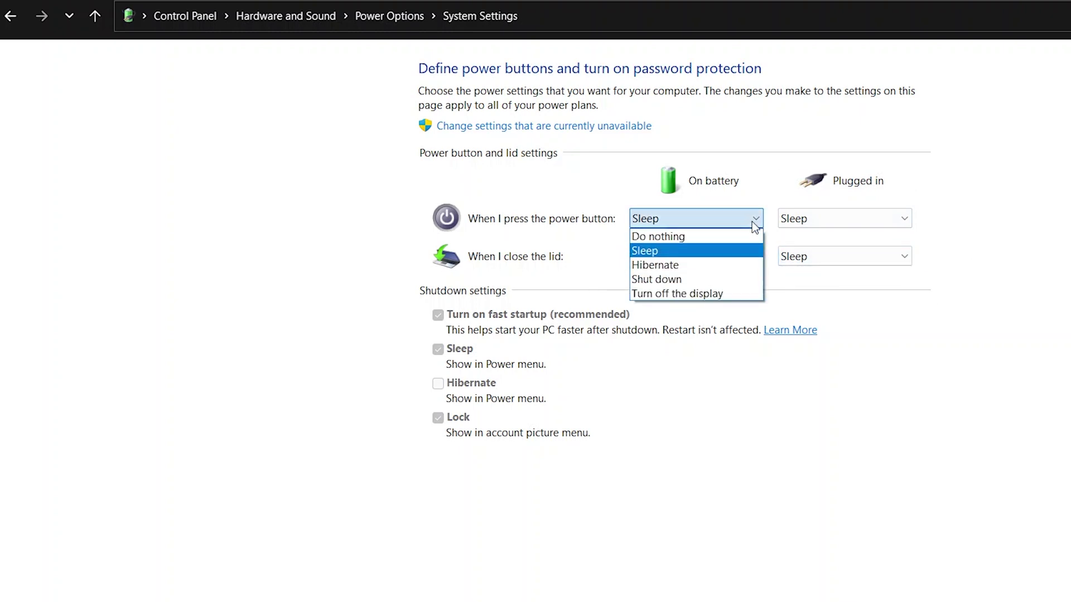
pyautogui.click(704, 266)
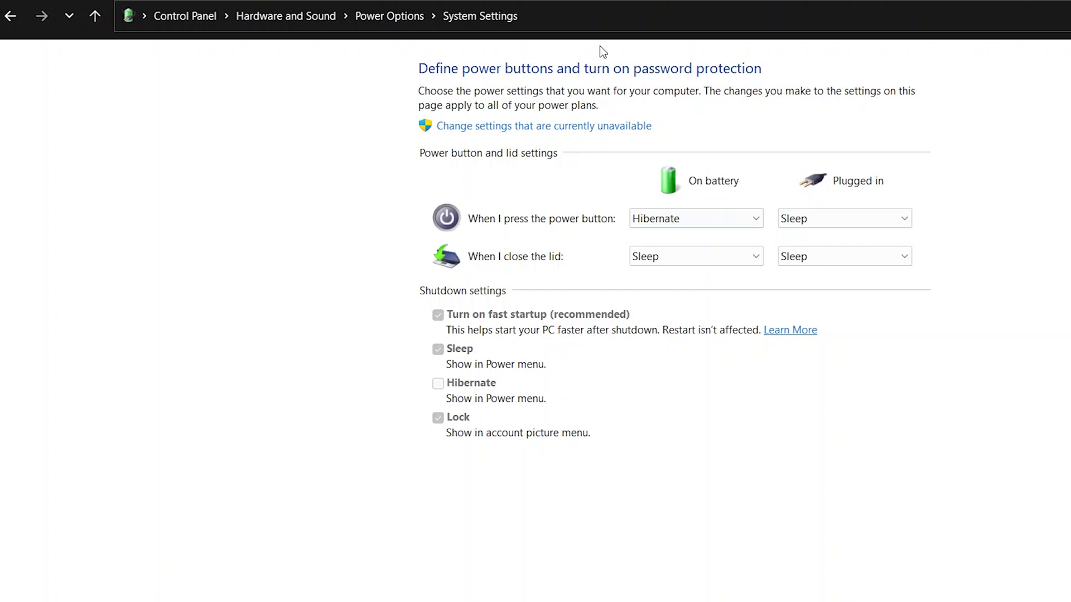
# Step: Unlock the shutdown settings, uncheck 'Turn on fast startup', and save the changes
pyautogui.click(573, 128)
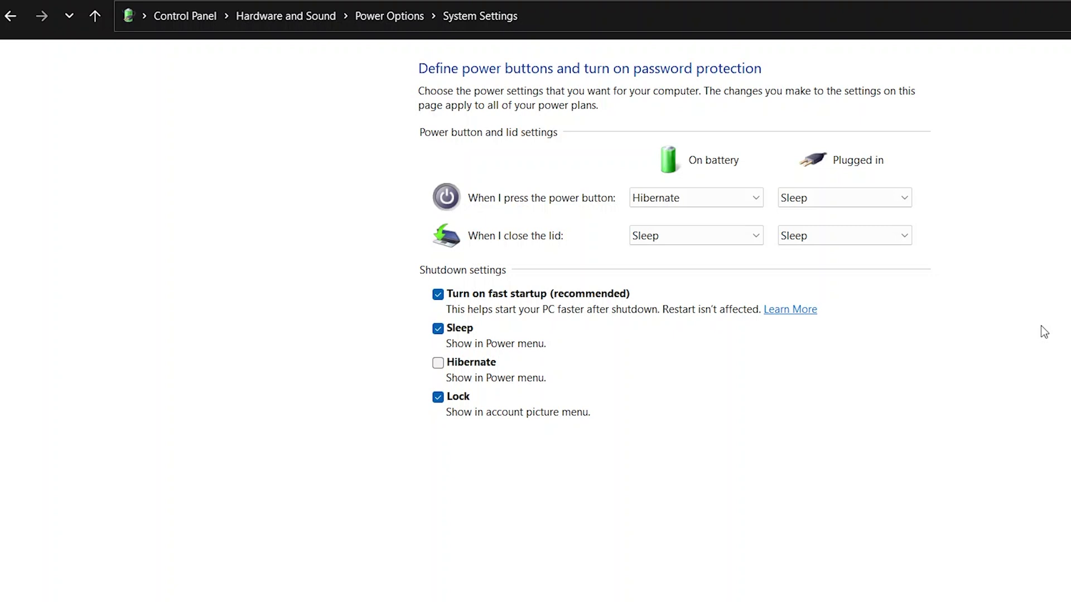
pyautogui.click(438, 294)
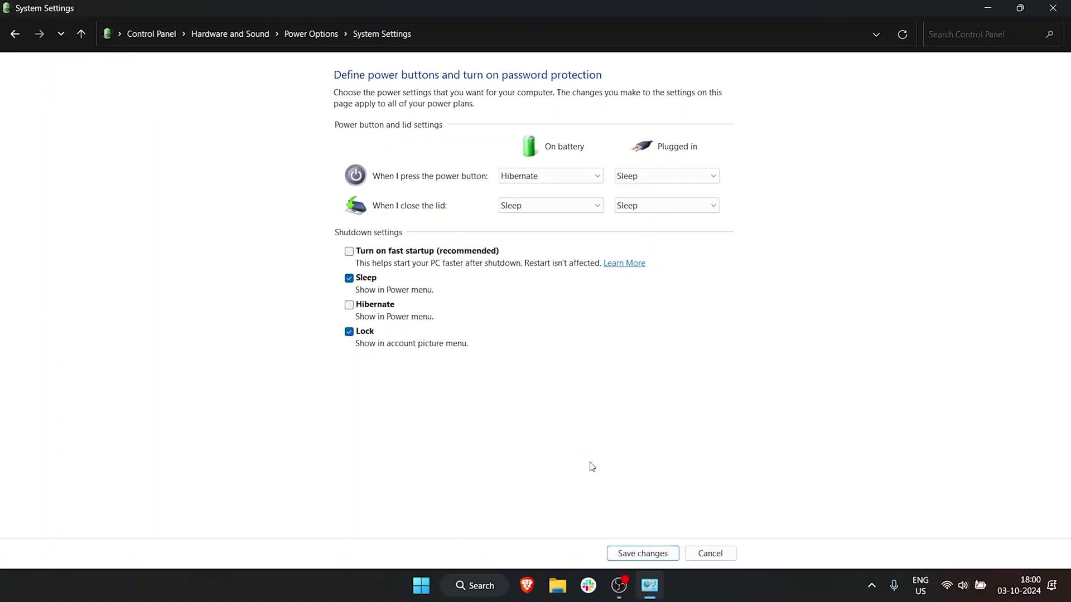
pyautogui.click(622, 555)
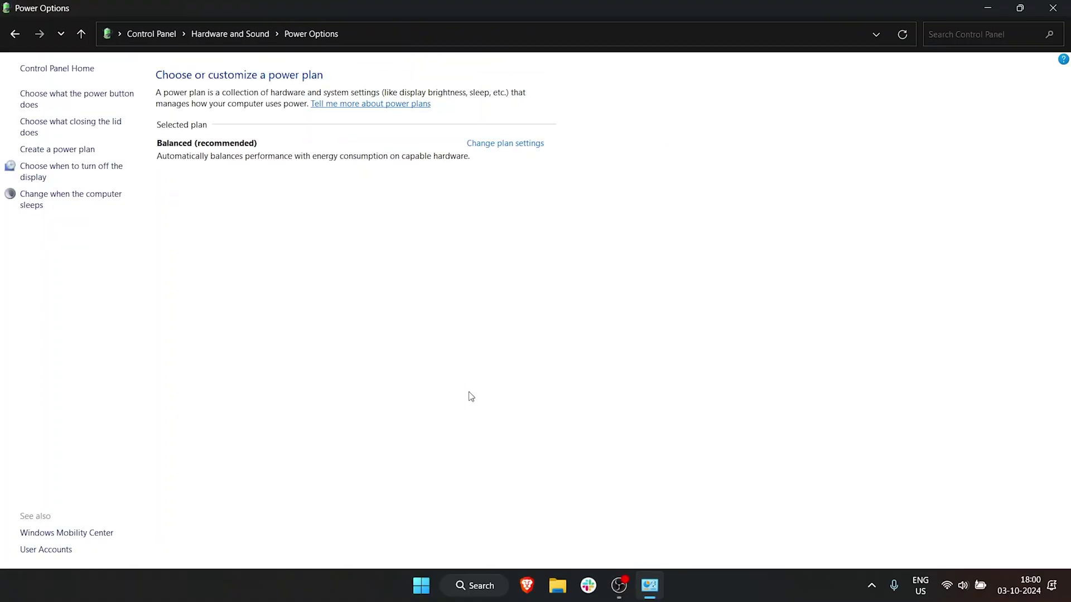
# Step: Close Power Options, then check the quick settings panel and dismiss it
pyautogui.click(1052, 8)
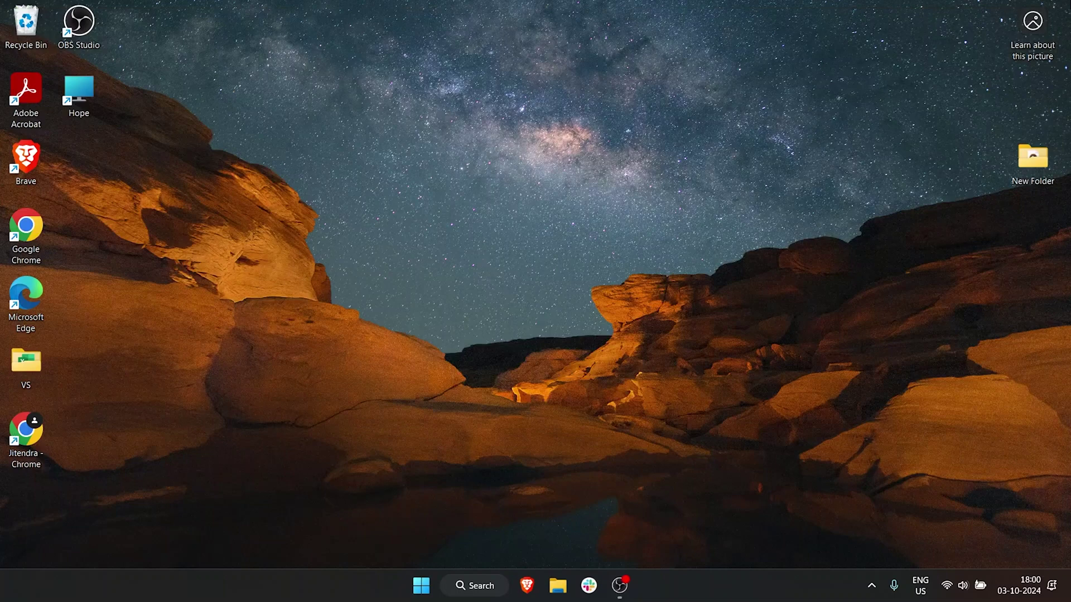
pyautogui.click(963, 586)
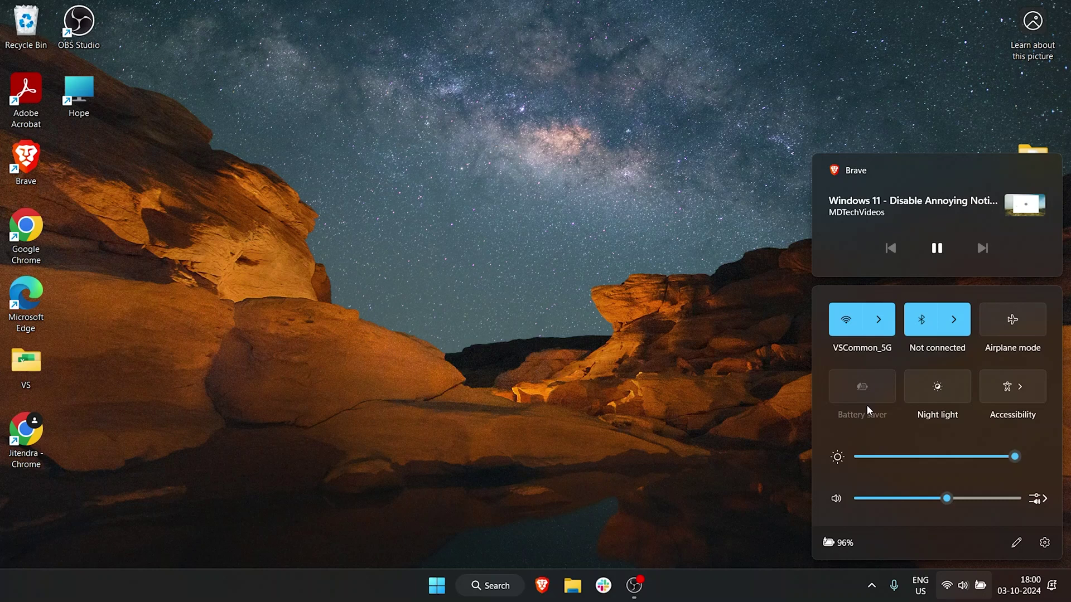
pyautogui.click(770, 432)
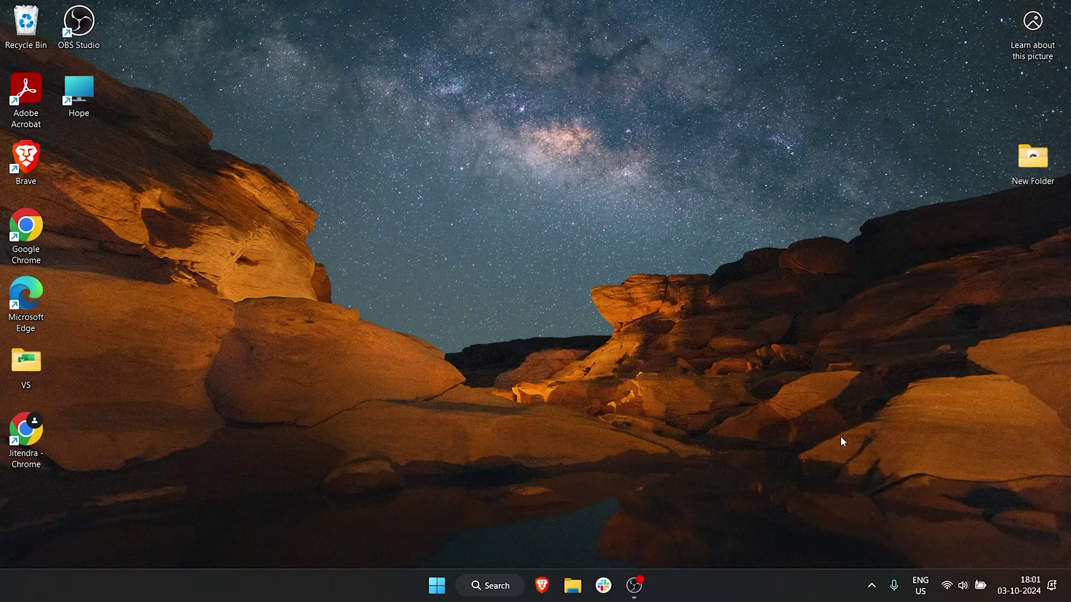
# Step: Launch Windows Settings by searching 'settings' from the Start menu
pyautogui.click(437, 587)
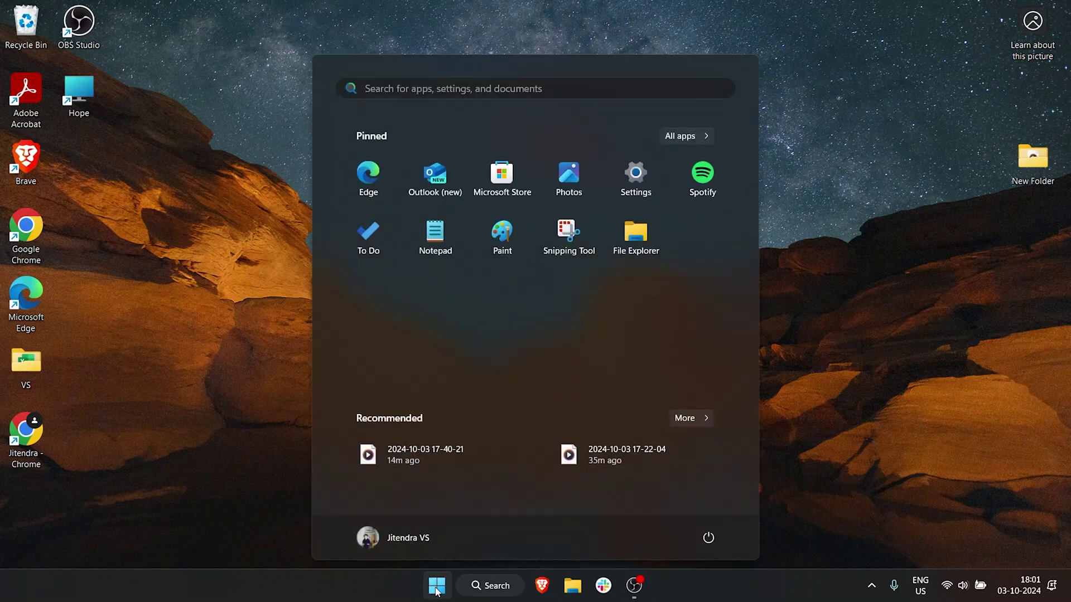
pyautogui.write('settings')
pyautogui.press('Return')
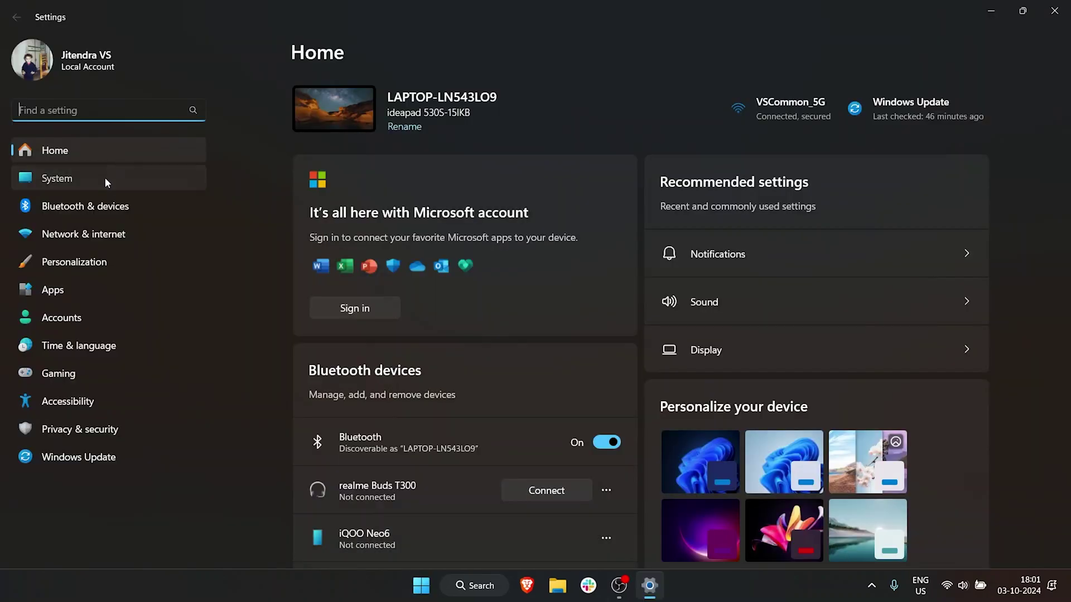
# Step: Under System > Power & battery, make battery saver turn on automatically at 30%
pyautogui.click(106, 179)
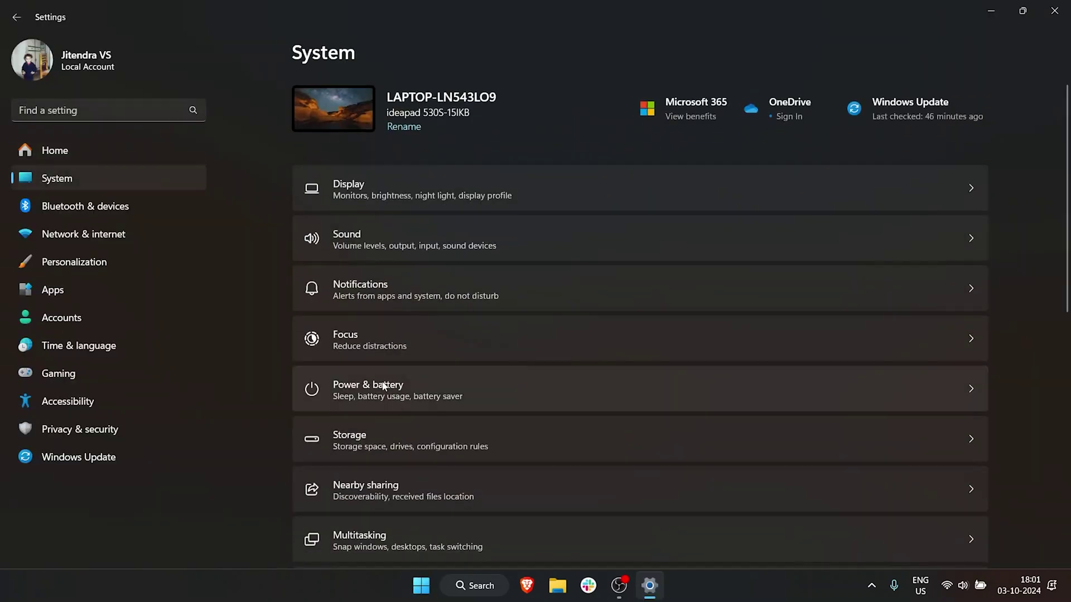
pyautogui.click(384, 386)
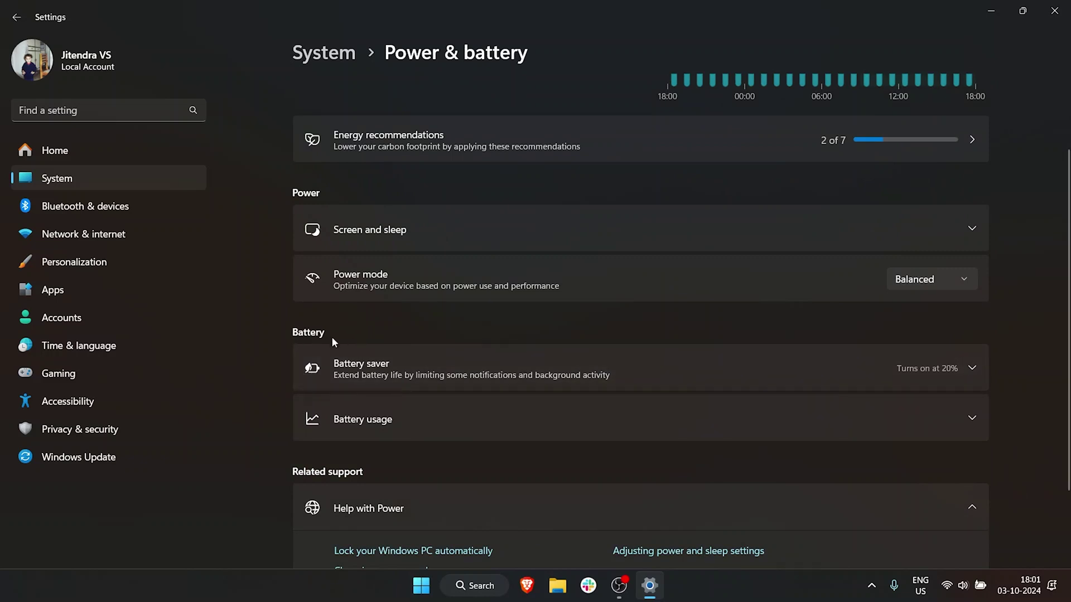
pyautogui.click(438, 380)
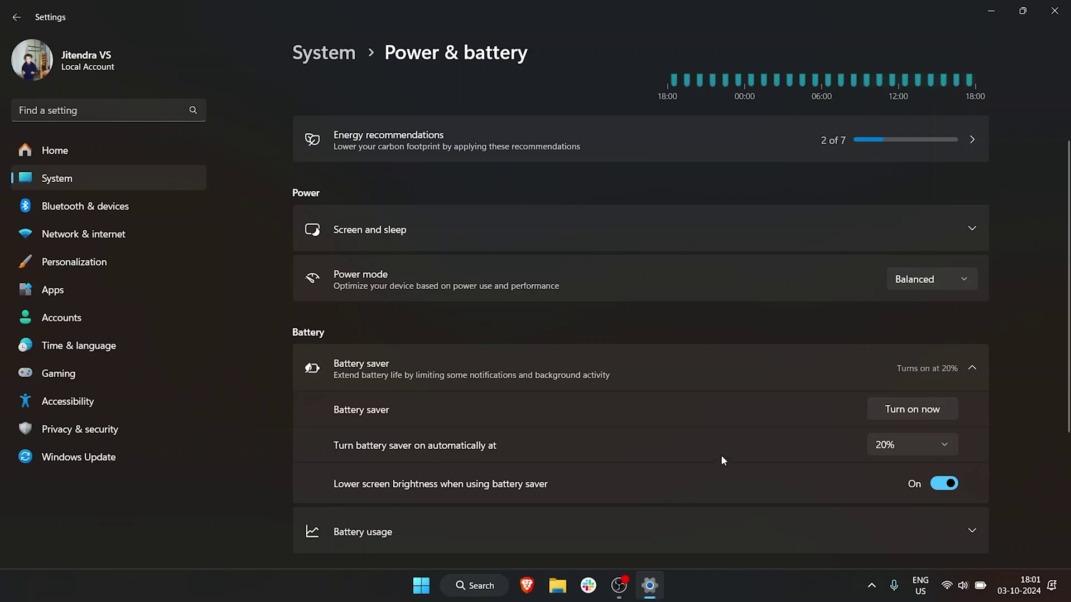
pyautogui.click(901, 451)
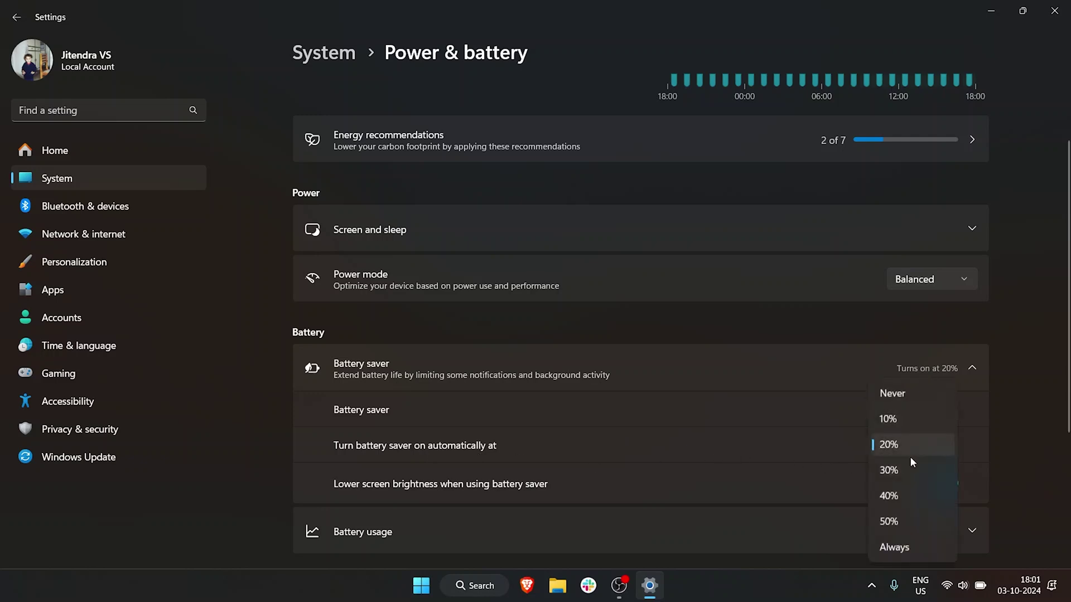
pyautogui.click(924, 470)
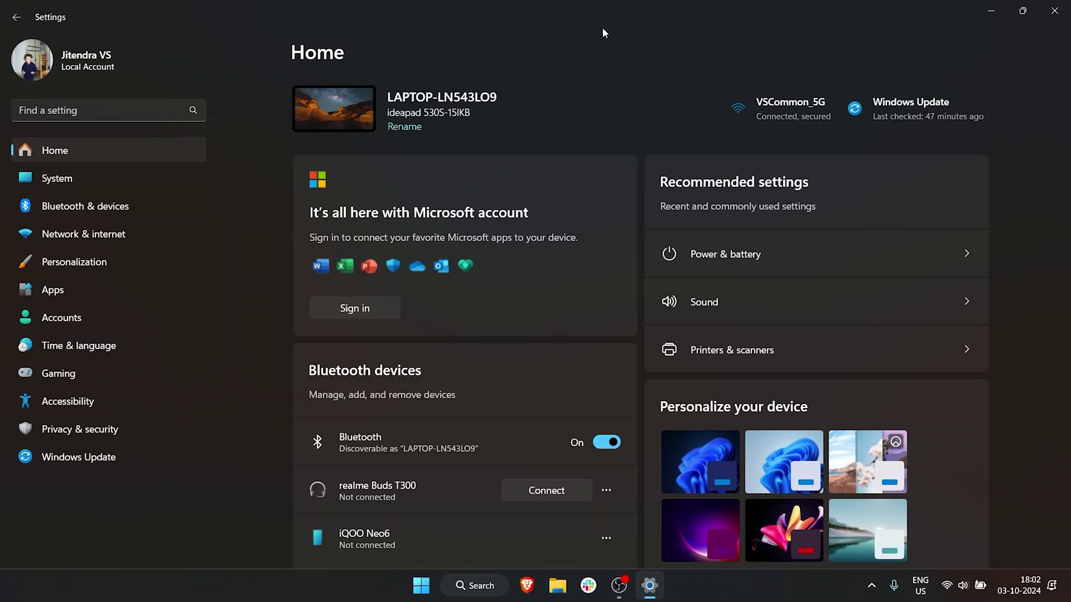
# Step: Under Apps > Video playback, set the battery option to 'Optimize for battery life'
pyautogui.click(88, 286)
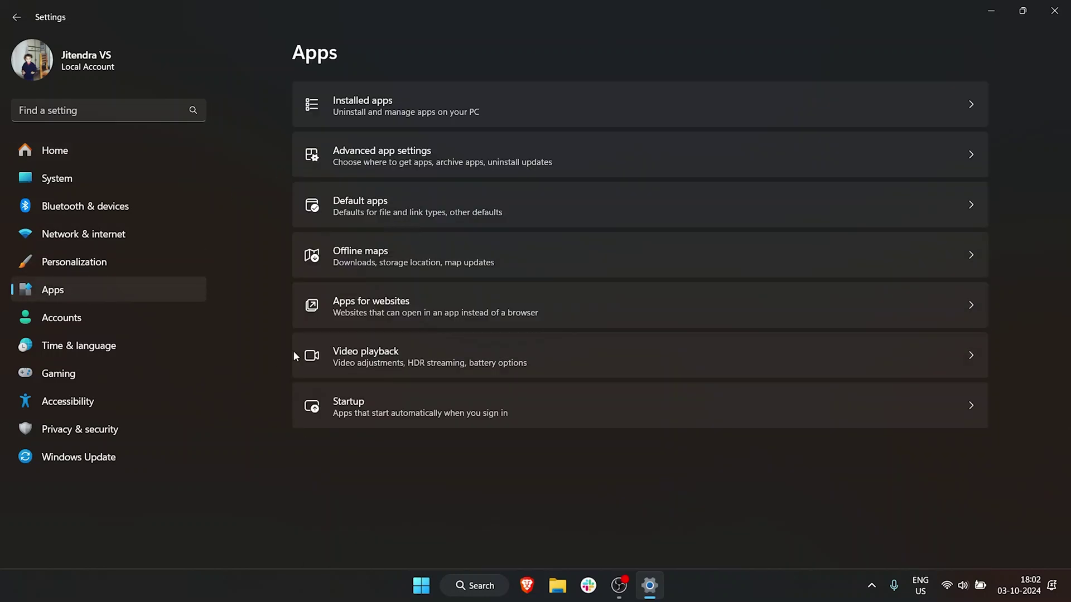
pyautogui.click(397, 360)
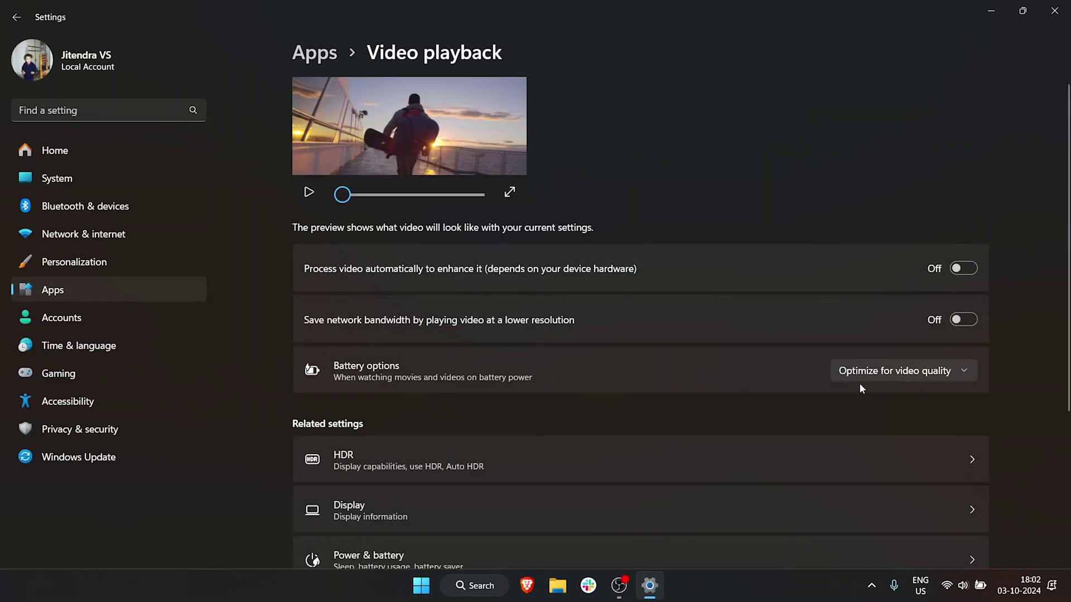
pyautogui.click(913, 382)
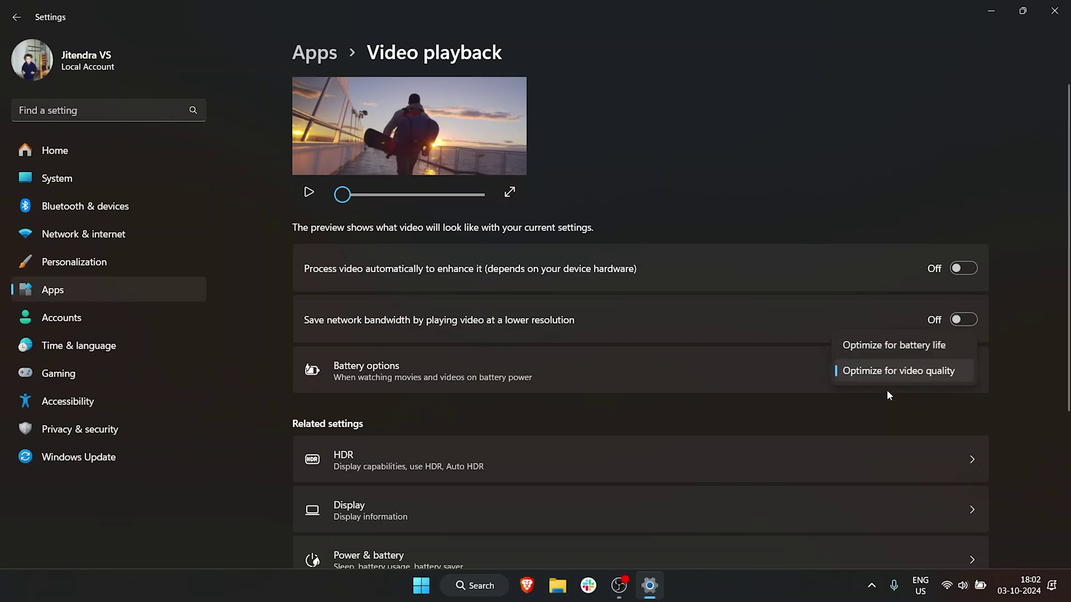
pyautogui.click(873, 346)
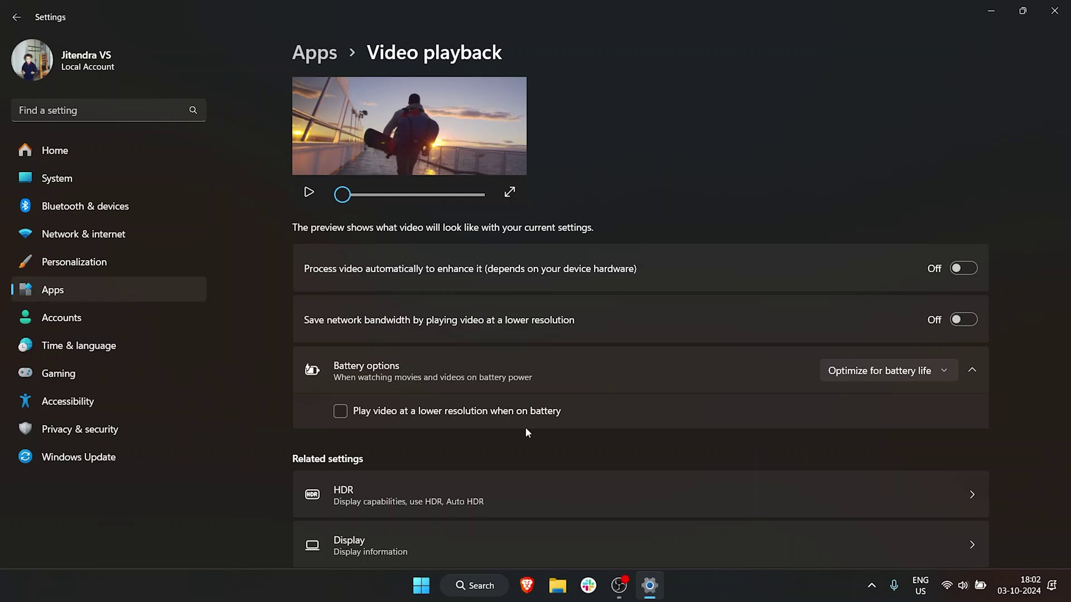
# Step: Close the Settings window with Alt+F4
pyautogui.hotkey('alt', 'F4')
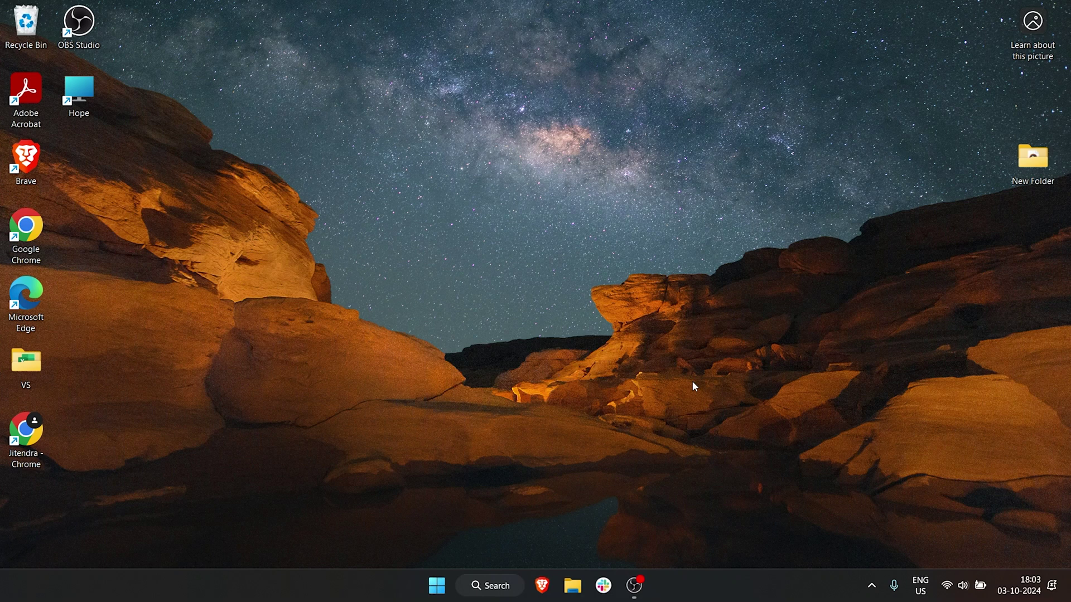